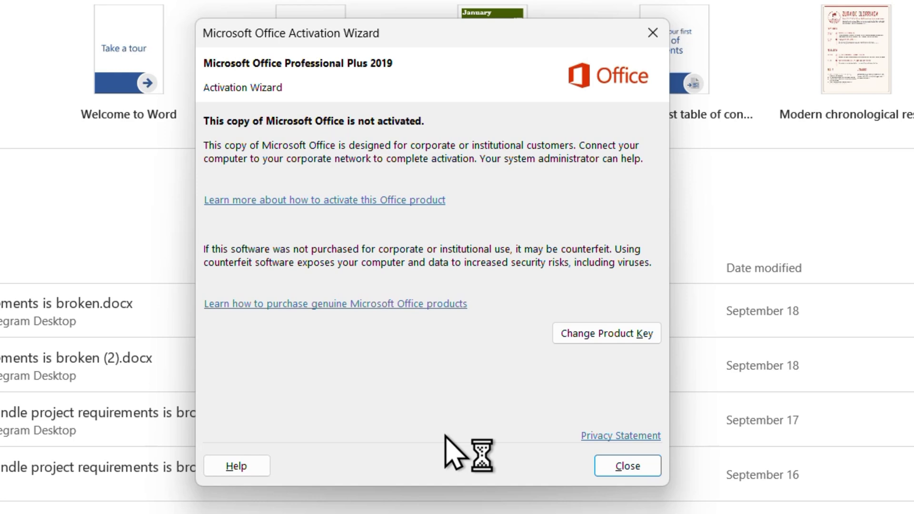
Step: Dismiss the Office activation-failed notice in Word
left_click(627, 466)
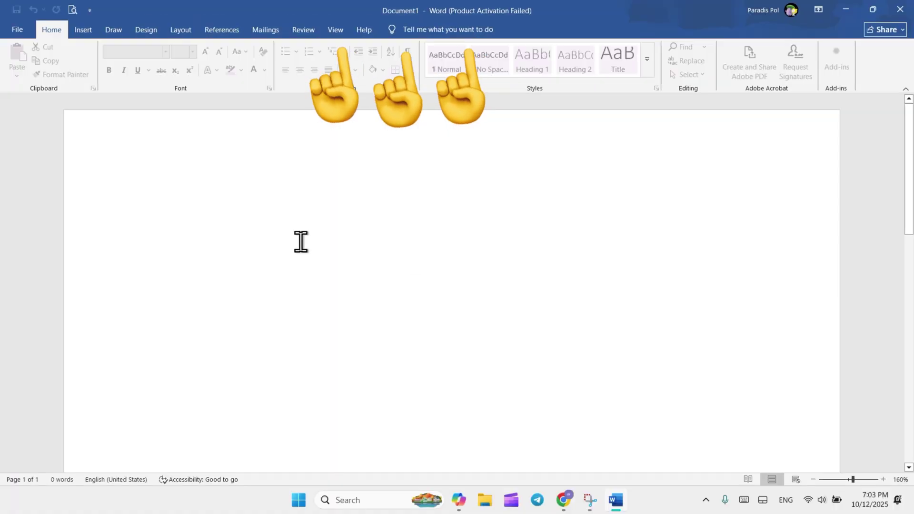
type("a")
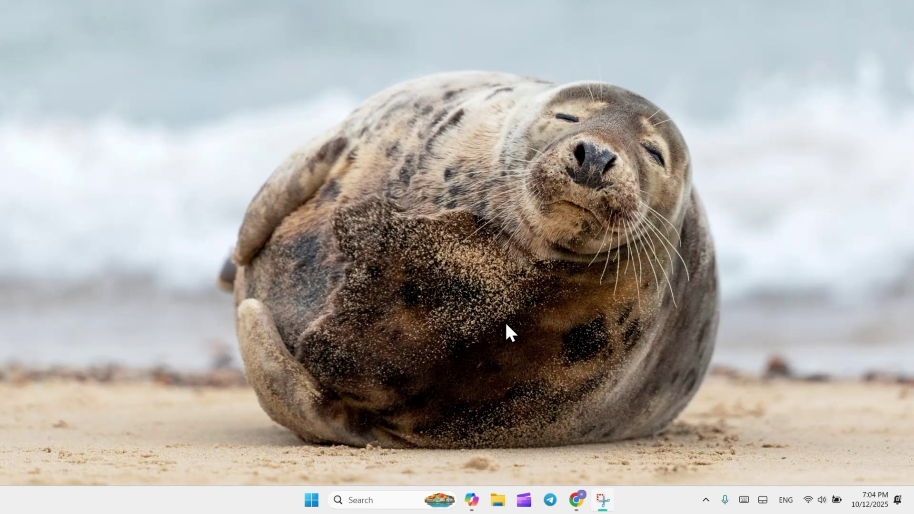
Step: Browse to C:\Program Files\Microsoft Office\Office16 in File Explorer
left_click(499, 505)
left_click(100, 339)
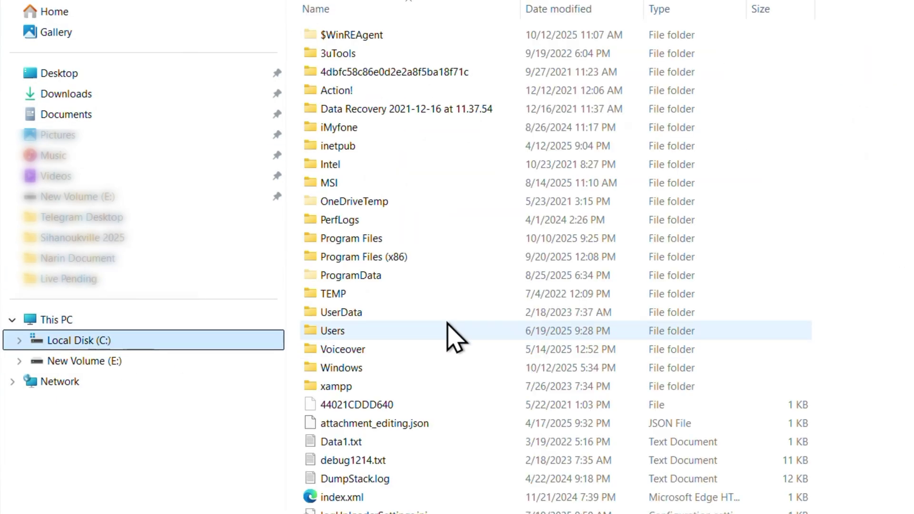
left_click(390, 258)
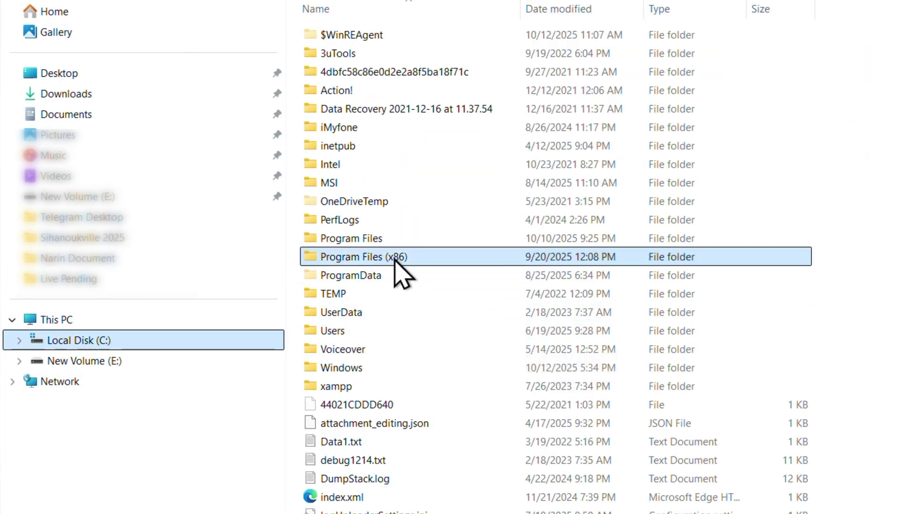
left_click(370, 239)
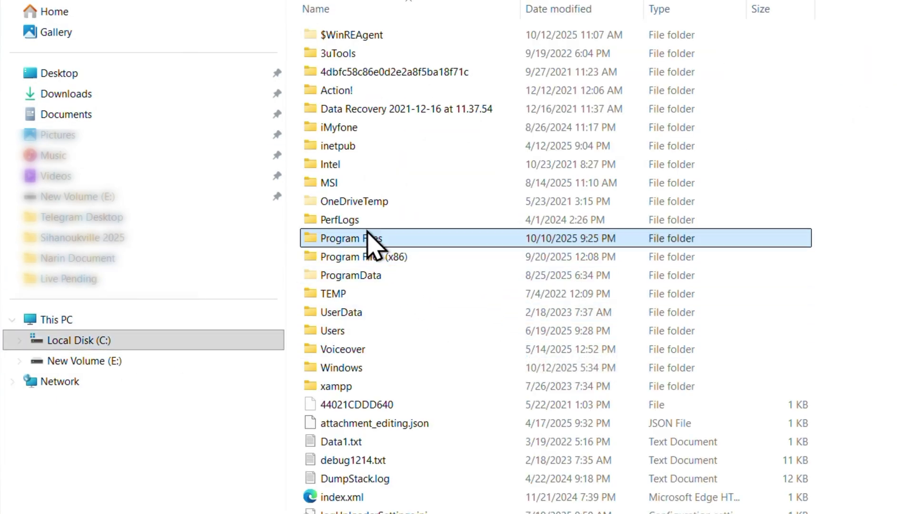
double_click(420, 242)
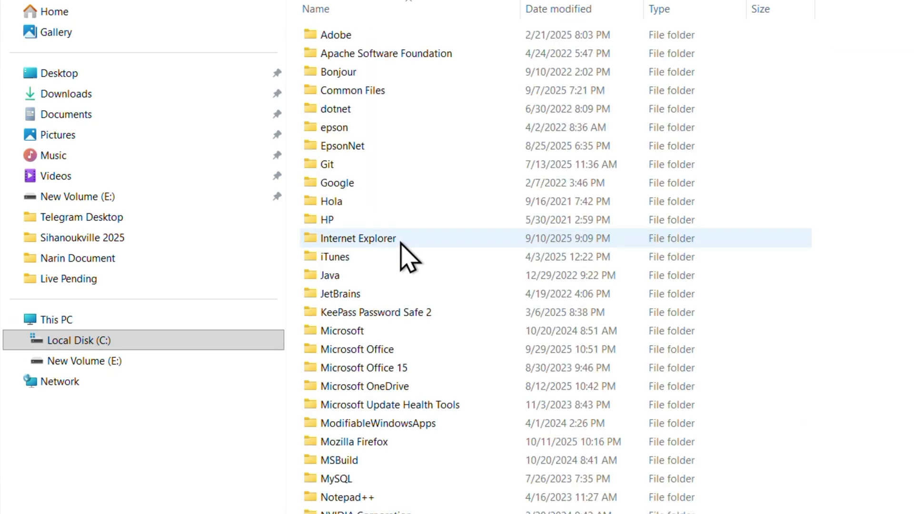
double_click(396, 349)
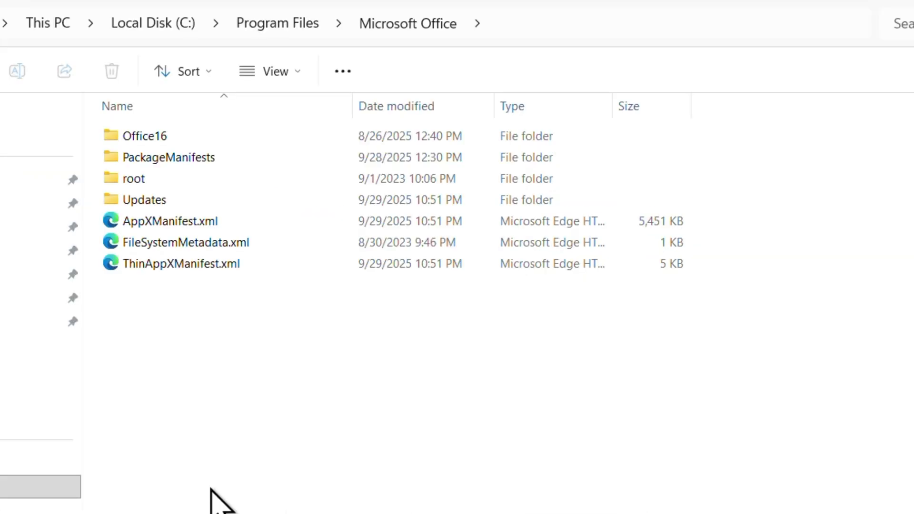
left_click(184, 140)
double_click(185, 139)
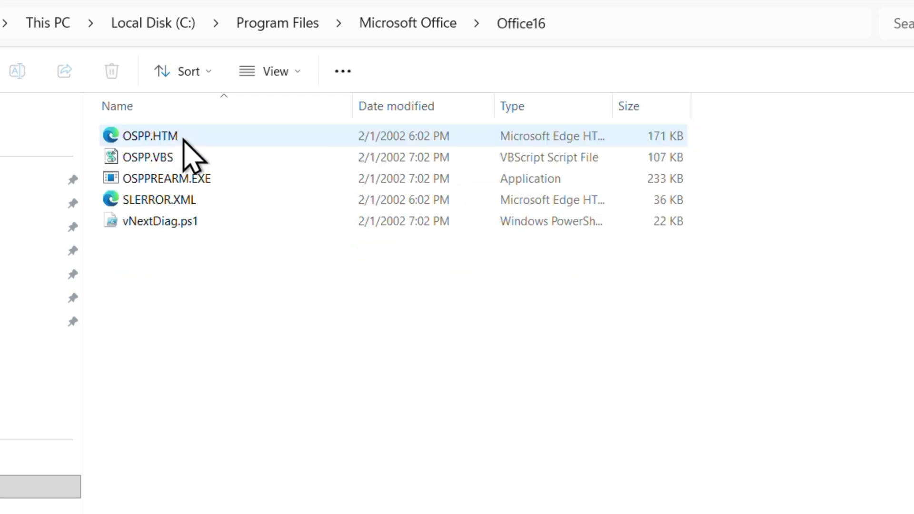
Step: Launch OSPPREARM.EXE as administrator, repeating the launch three times
left_click(179, 179)
right_click(179, 178)
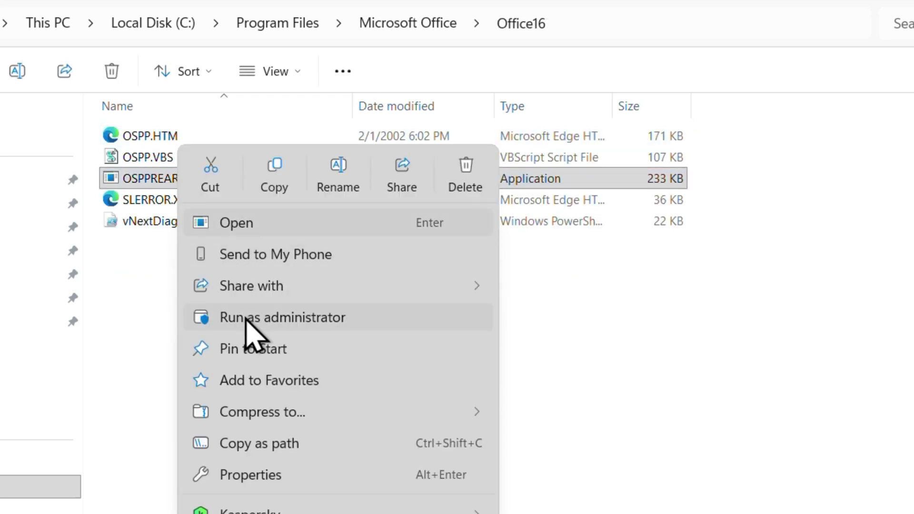
left_click(350, 325)
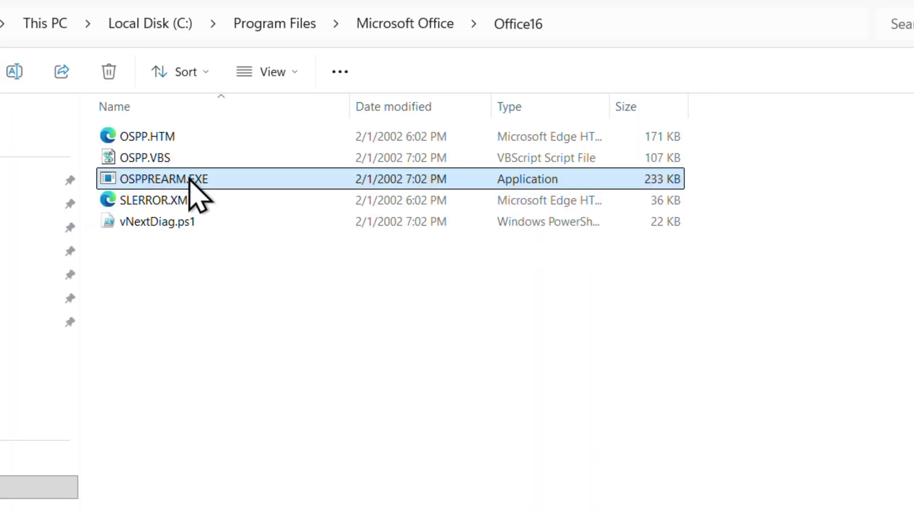
right_click(194, 180)
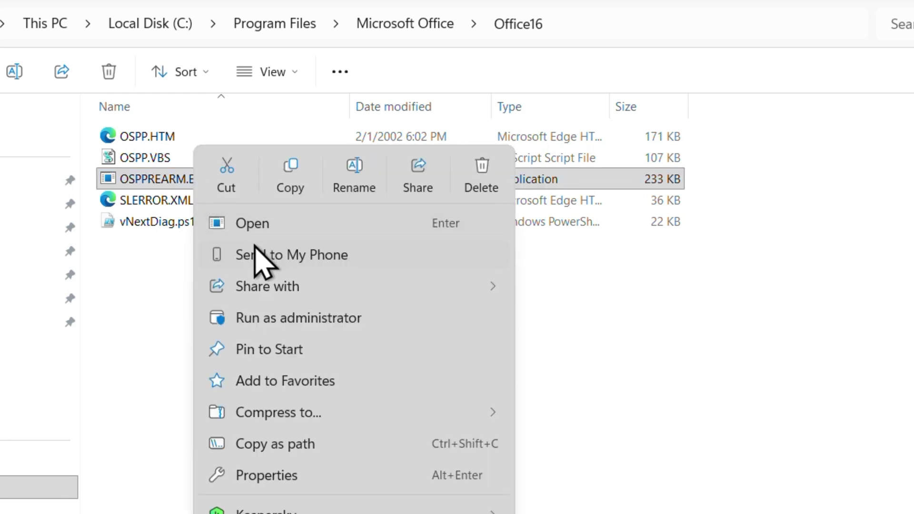
left_click(310, 319)
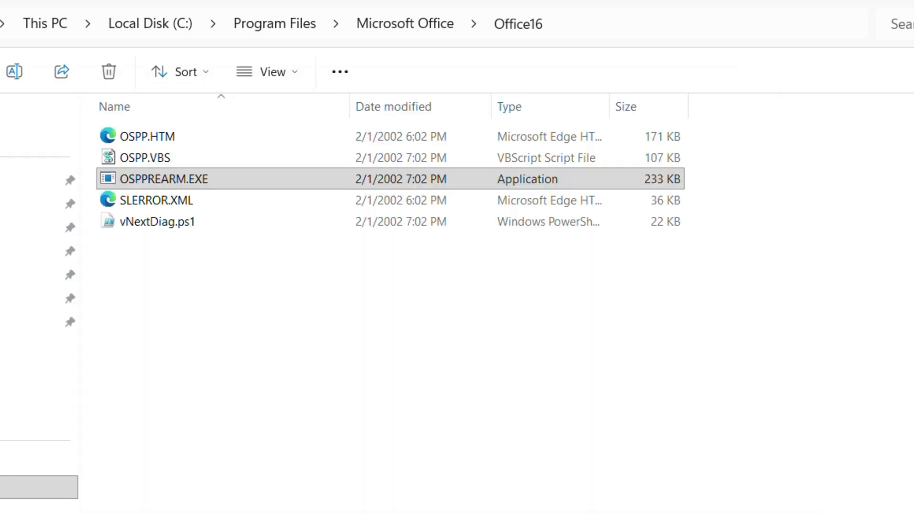
left_click(191, 181)
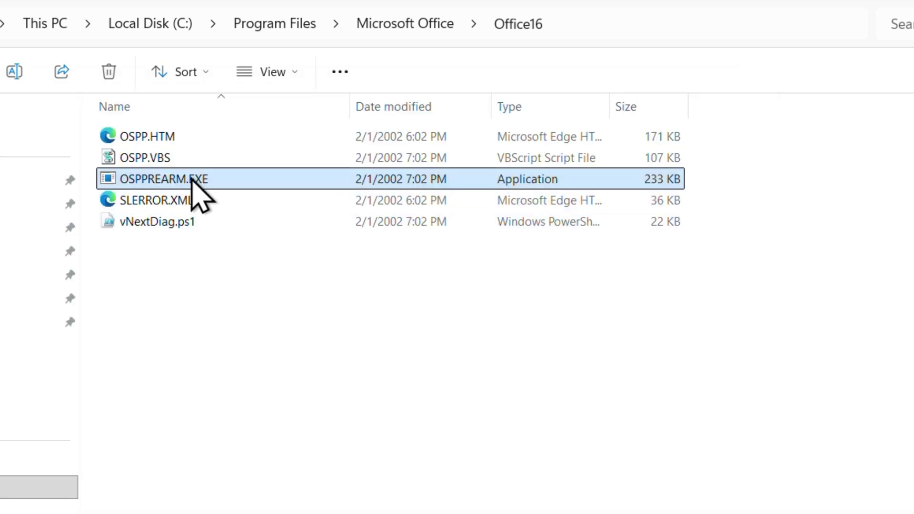
right_click(191, 181)
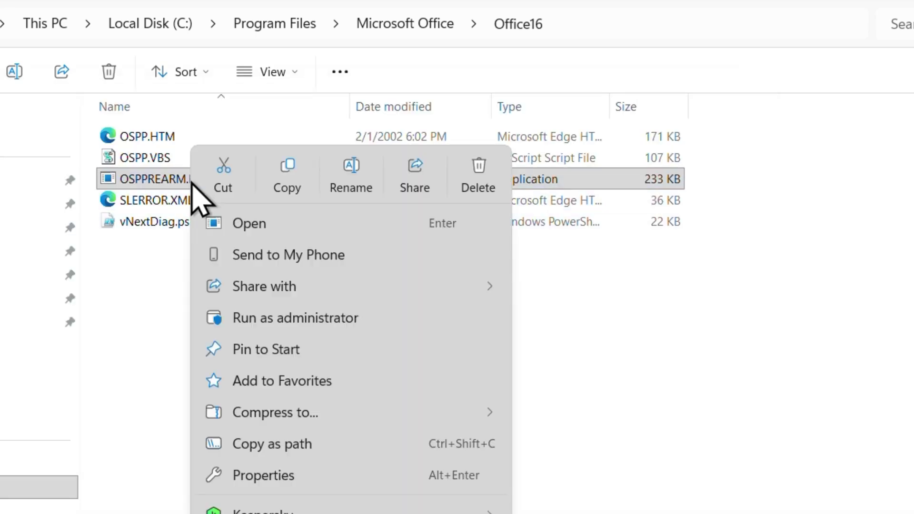
left_click(294, 318)
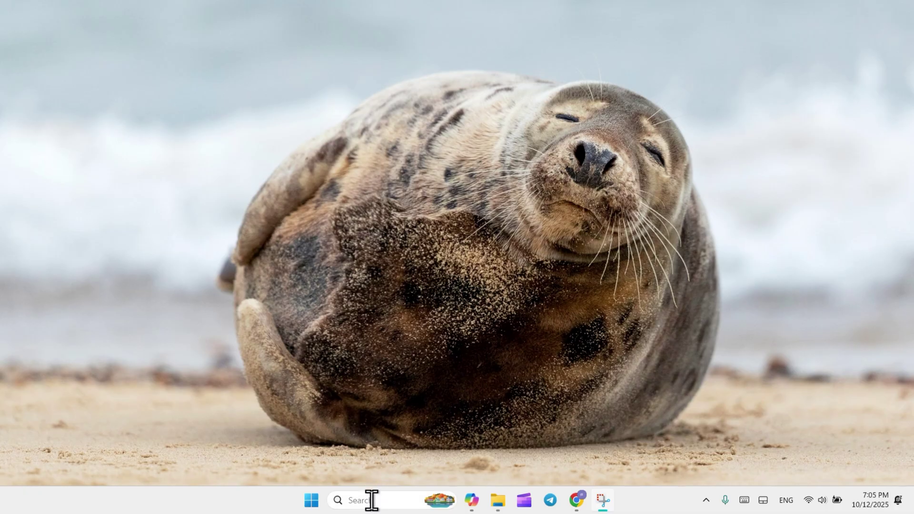
Step: Type 'Hello, Now it's working well' in a new blank Word document, then discard it
left_click(373, 500)
left_click(386, 121)
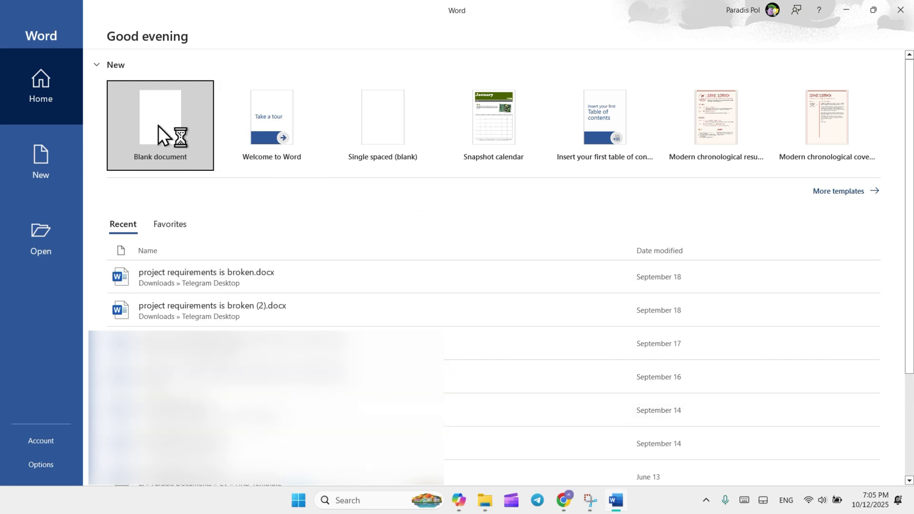
left_click(154, 120)
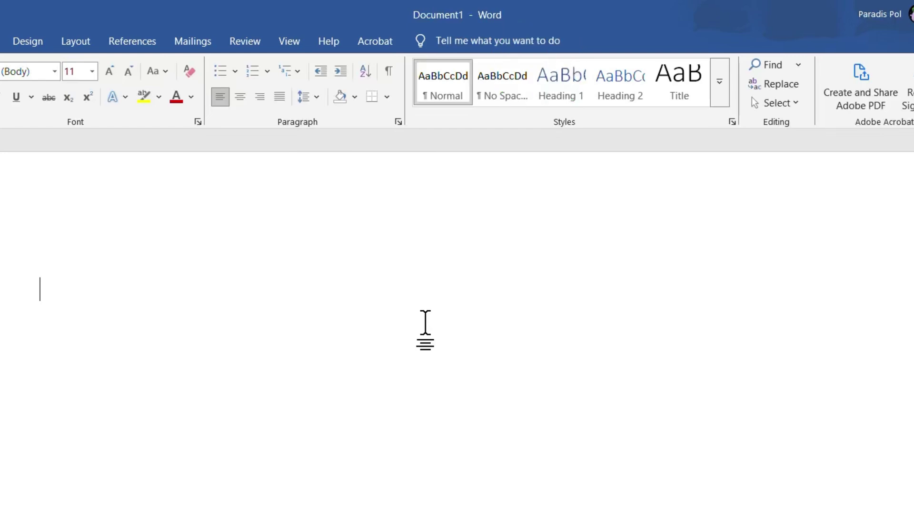
type("Hello, Now ")
type("it's")
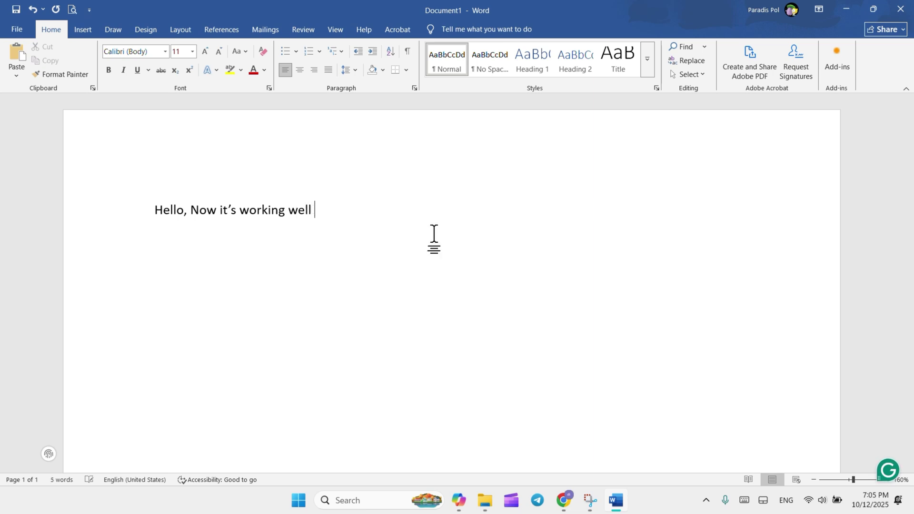
type("~")
left_click(900, 9)
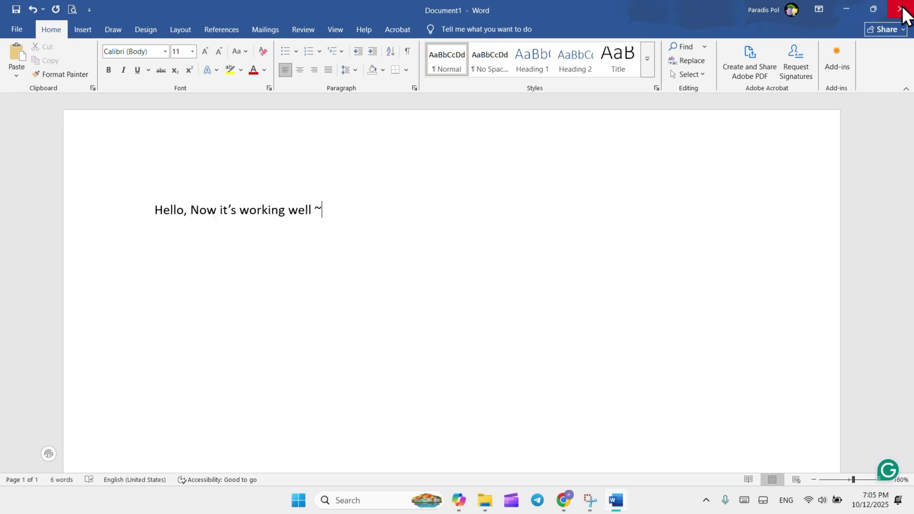
left_click(498, 311)
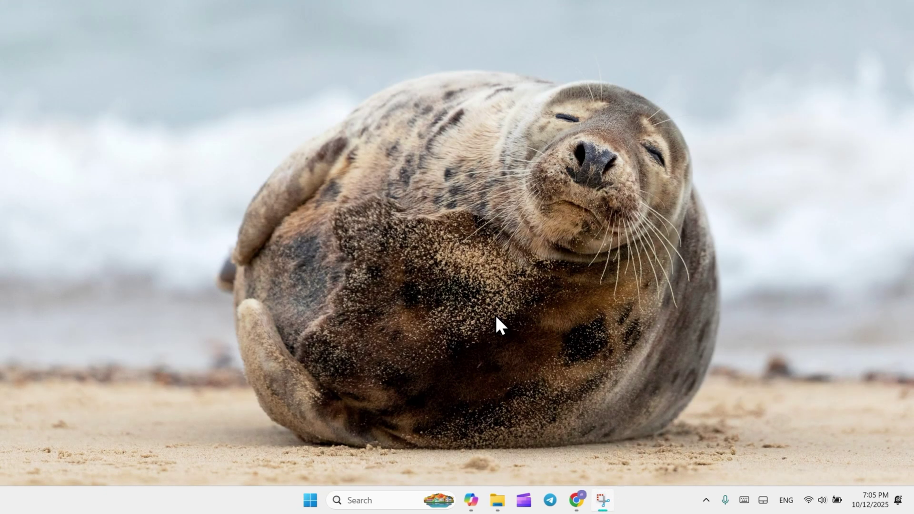
Step: Launch PowerPoint from search and create a blank presentation
left_click(311, 501)
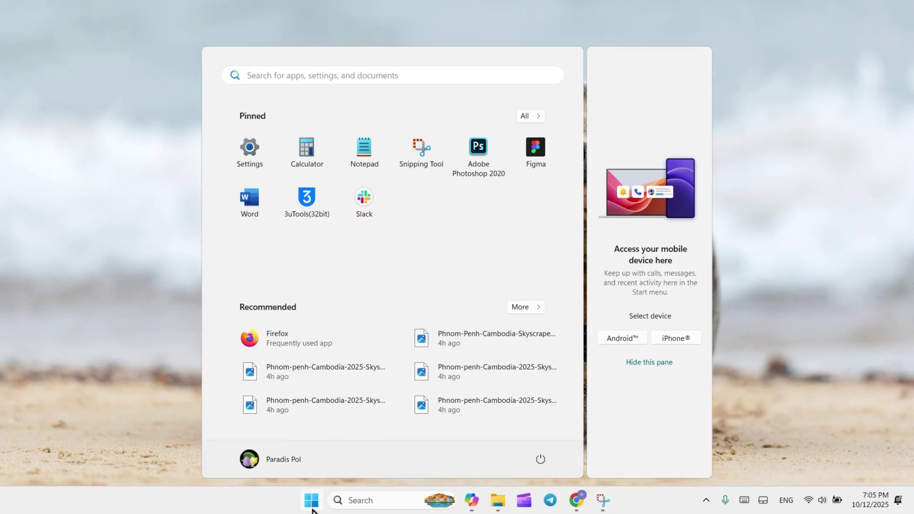
type("pow")
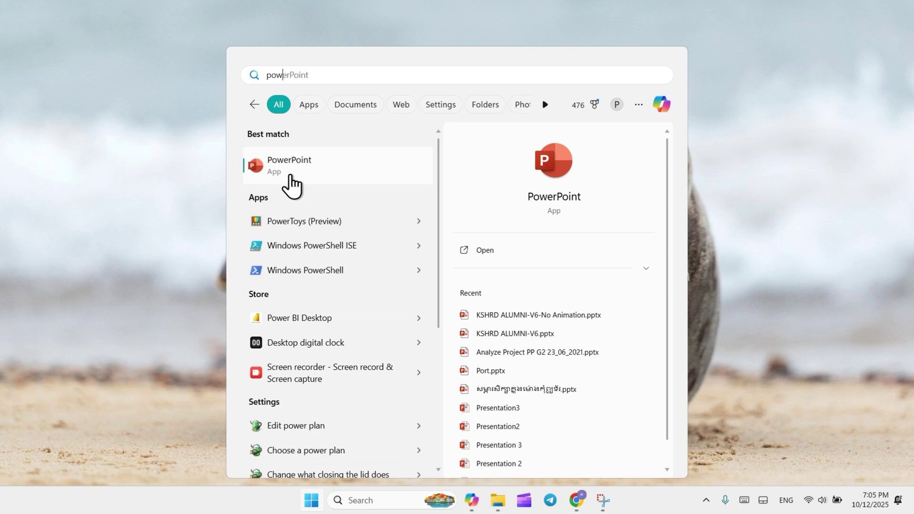
left_click(291, 165)
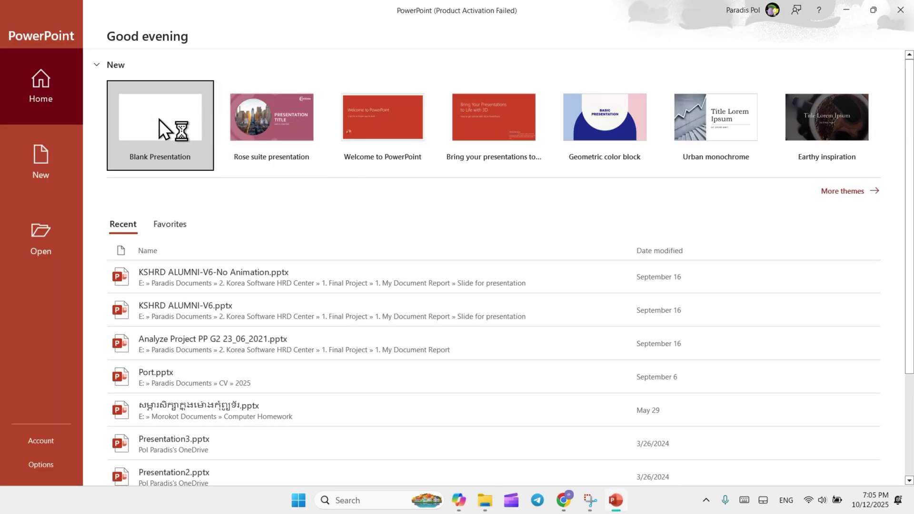
left_click(159, 119)
Step: Title the slide 'Hello' with subtitle 'Well done ~', then close without saving
left_click(450, 251)
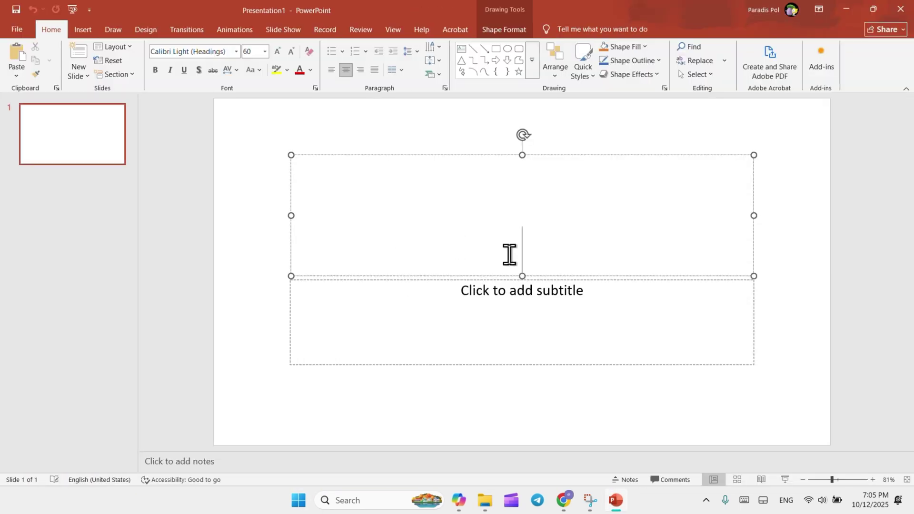
type("Hello")
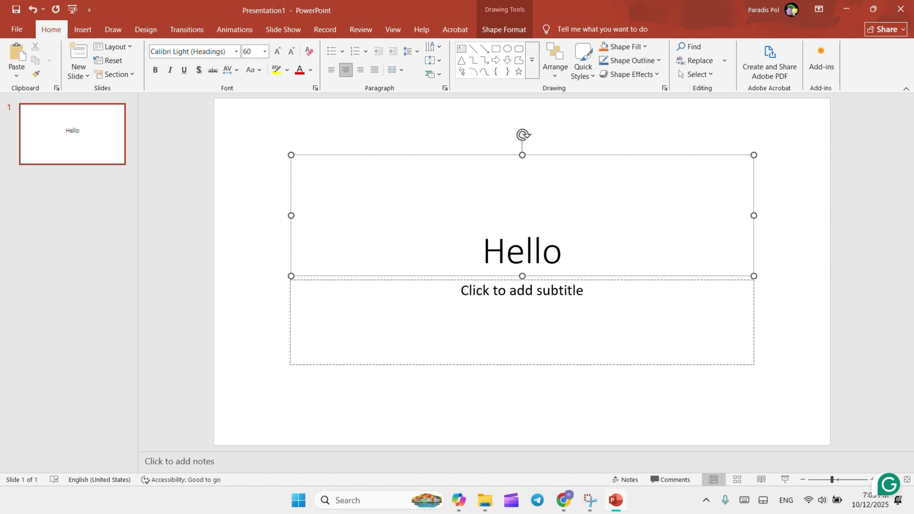
left_click(522, 314)
type("Well done")
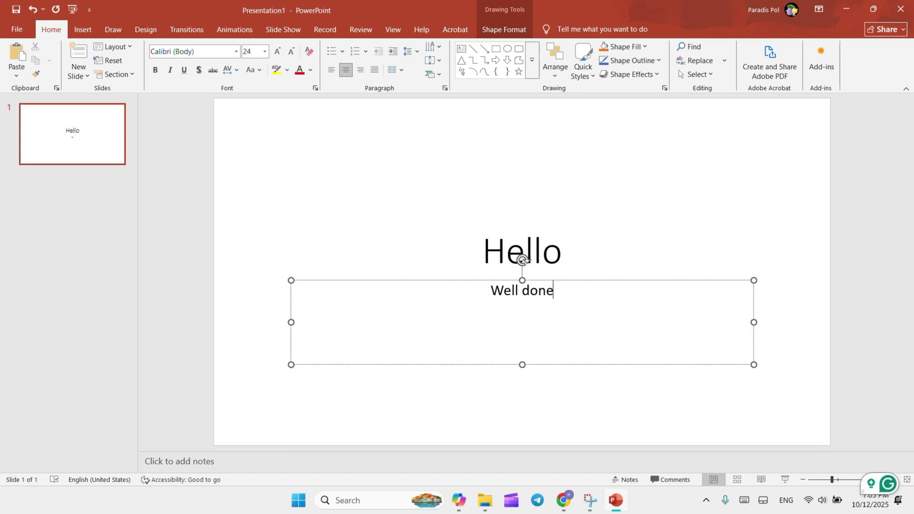
type(" ~")
left_click(789, 296)
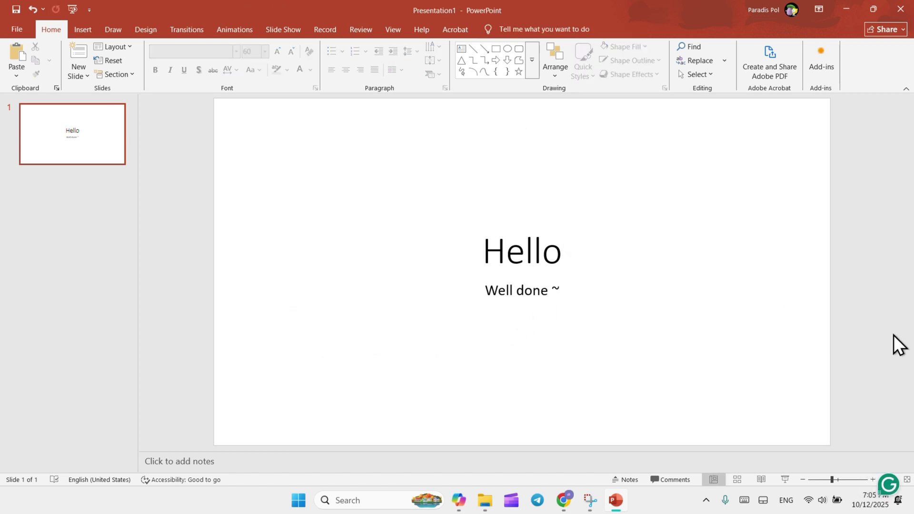
left_click(901, 9)
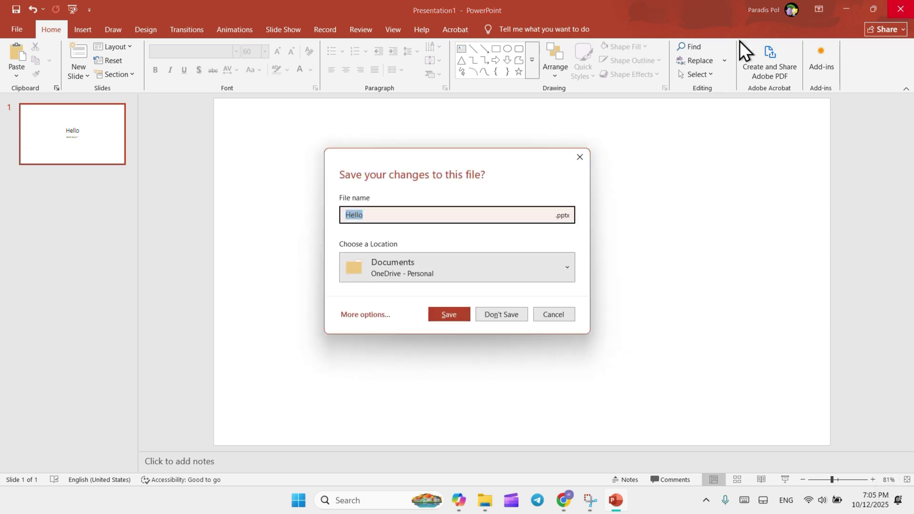
left_click(484, 313)
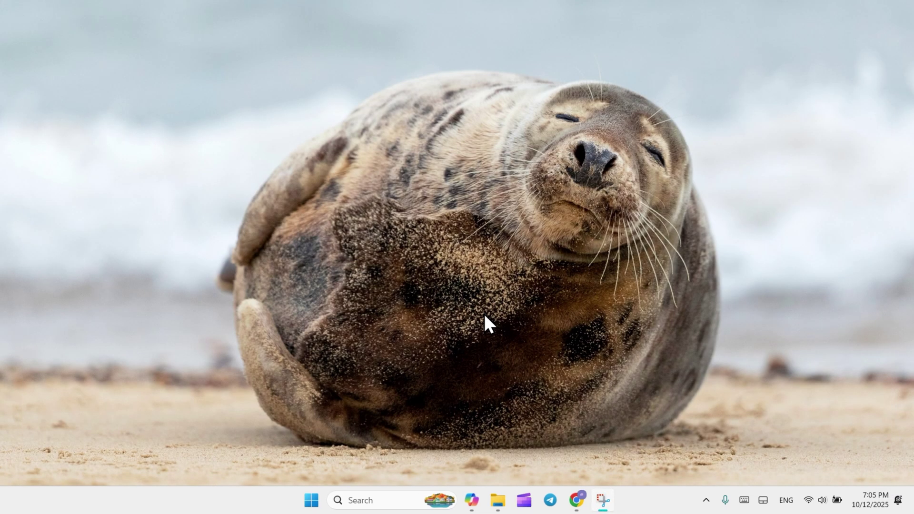